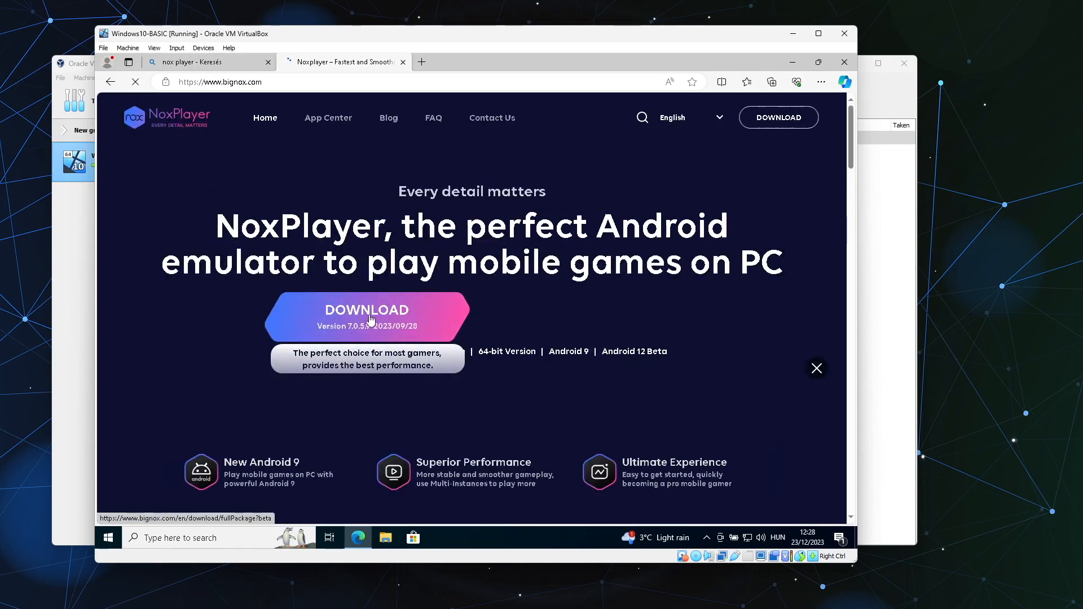
# - Download the main NoxPlayer version, open nox_setup_v7.0.5.9_full_intl.exe and close the browser
pyautogui.click(370, 319)
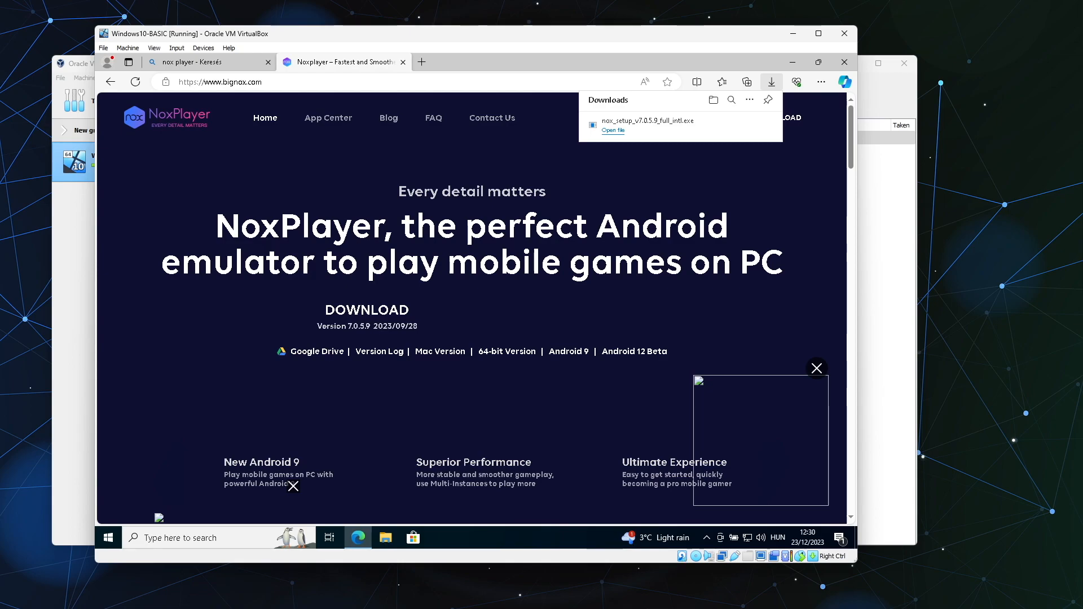
pyautogui.click(647, 127)
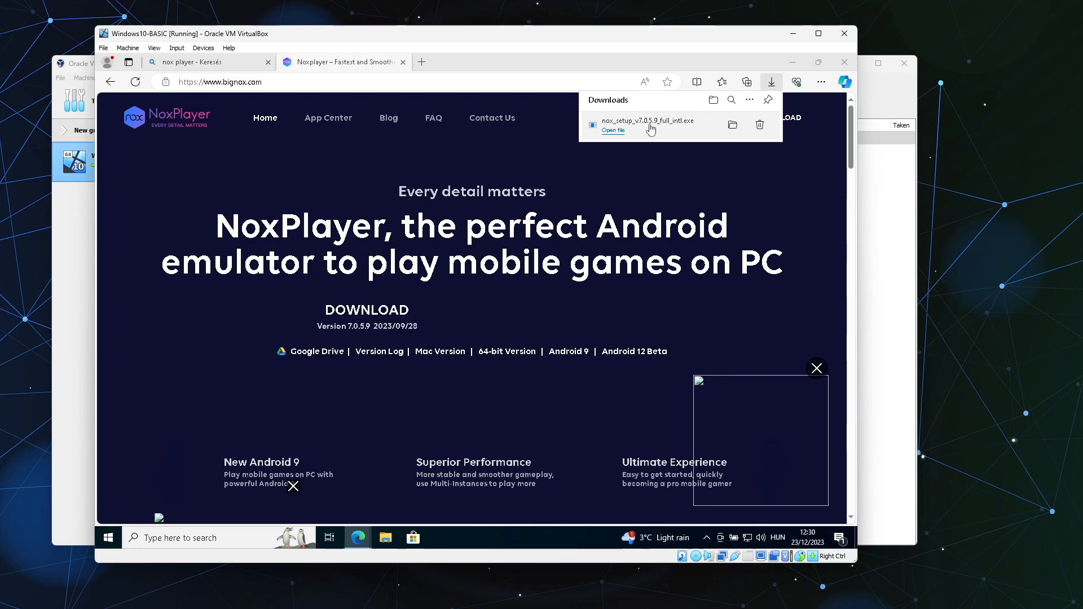
pyautogui.click(835, 62)
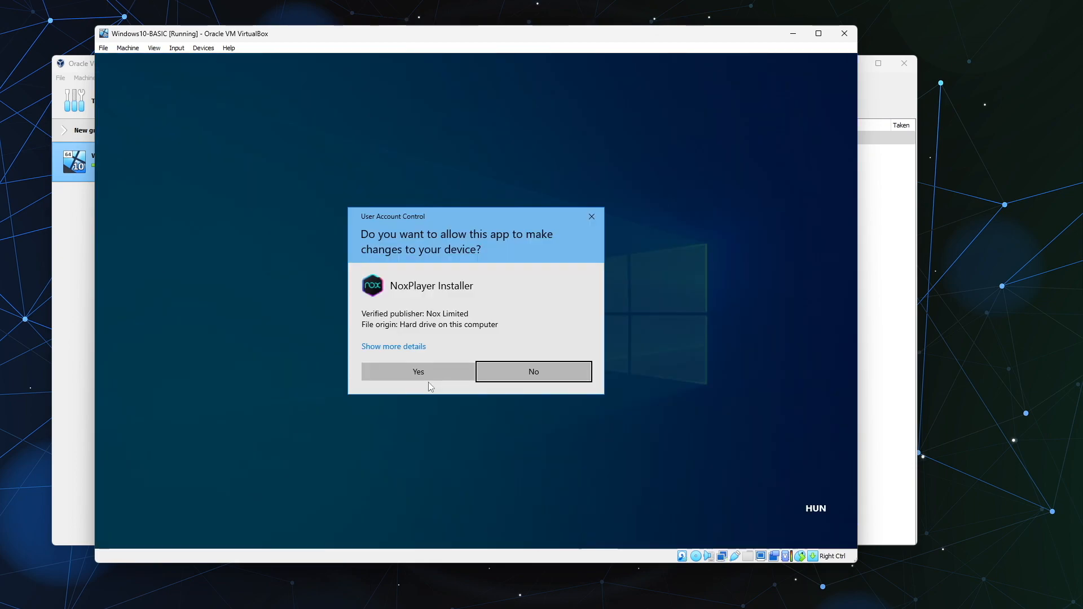
# - Allow the NoxPlayer installer to make changes to the device and dismiss its graphics driver reminder
pyautogui.click(411, 367)
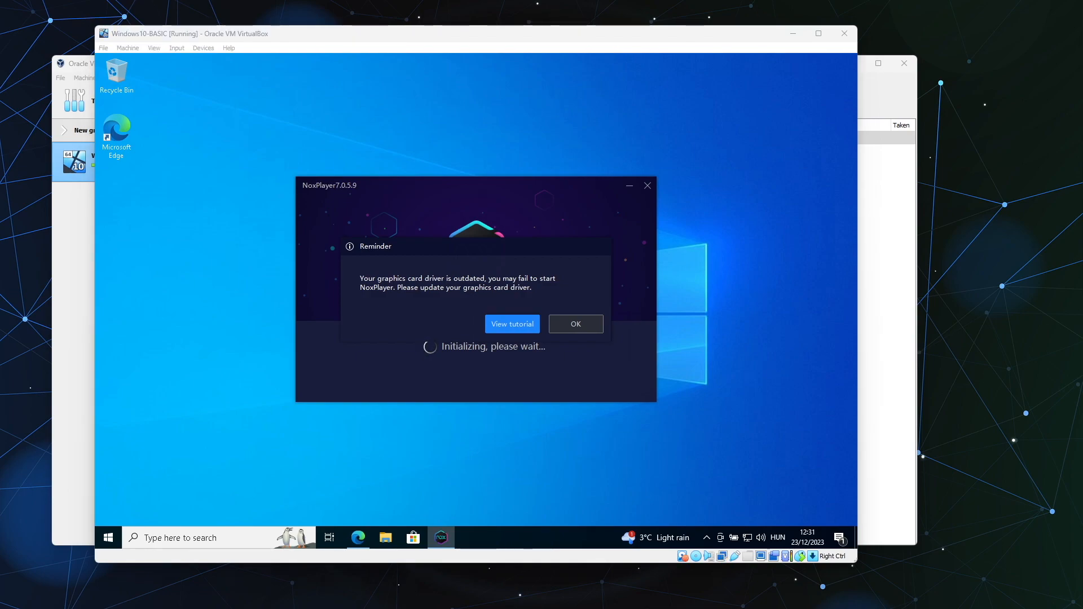
pyautogui.click(569, 330)
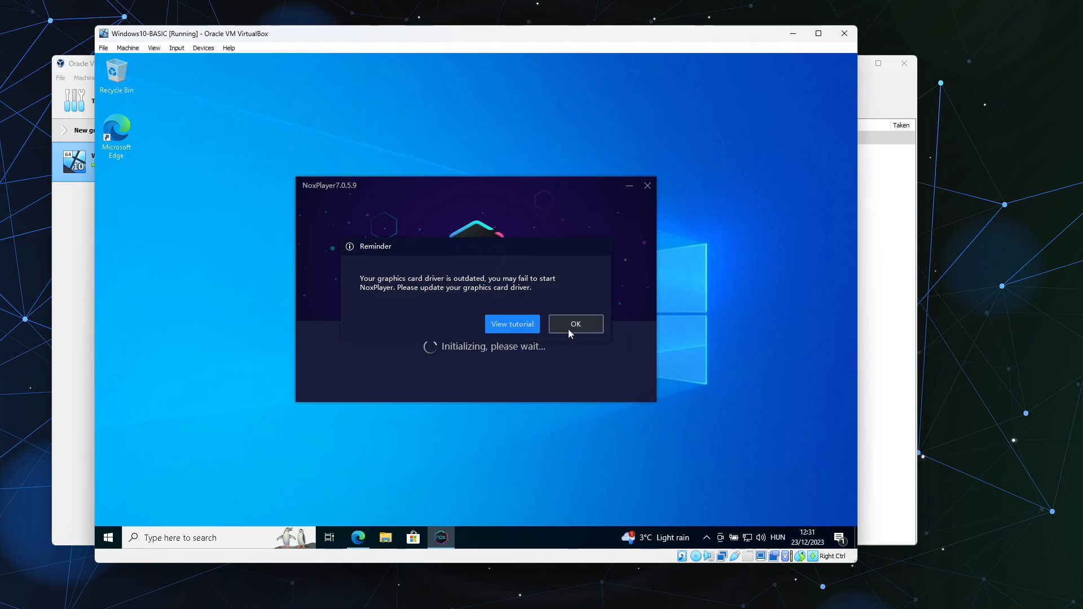
pyautogui.click(569, 328)
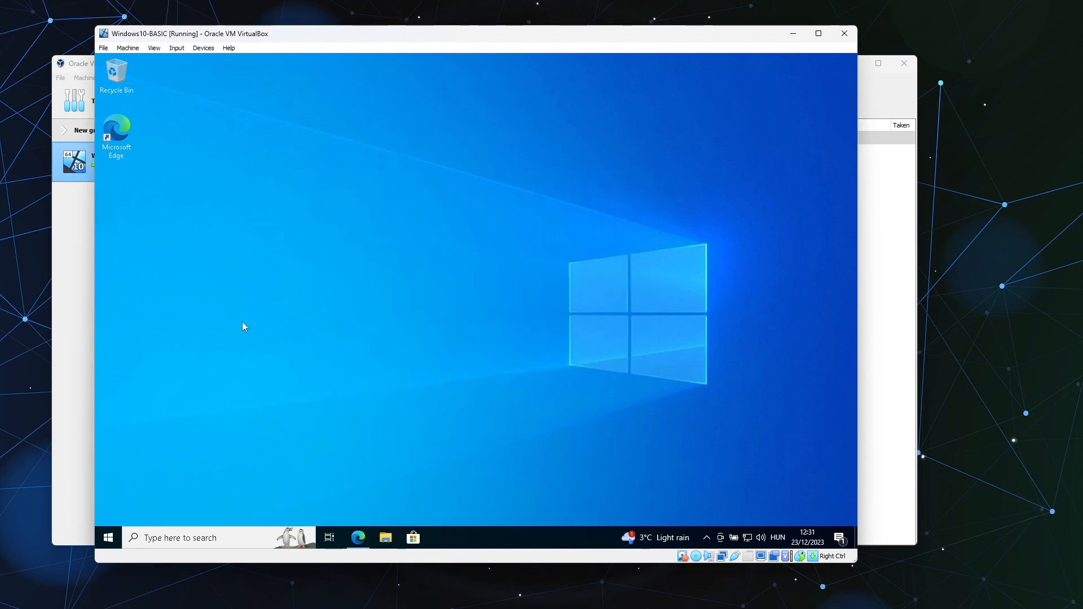
# - Shut down Windows in the Windows10-BASIC virtual machine
pyautogui.click(116, 536)
pyautogui.click(109, 513)
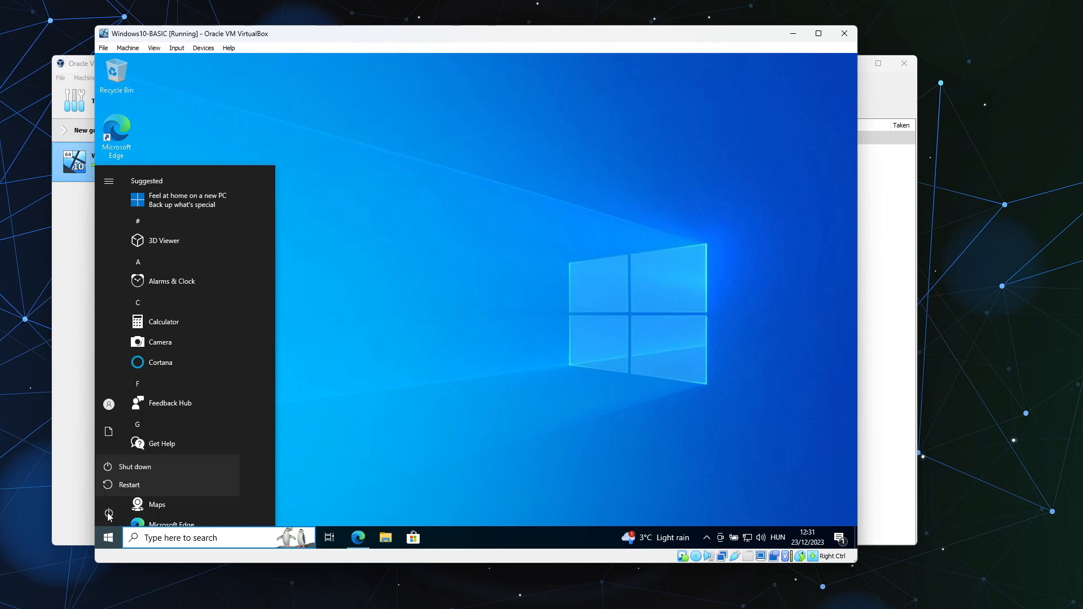
pyautogui.click(143, 470)
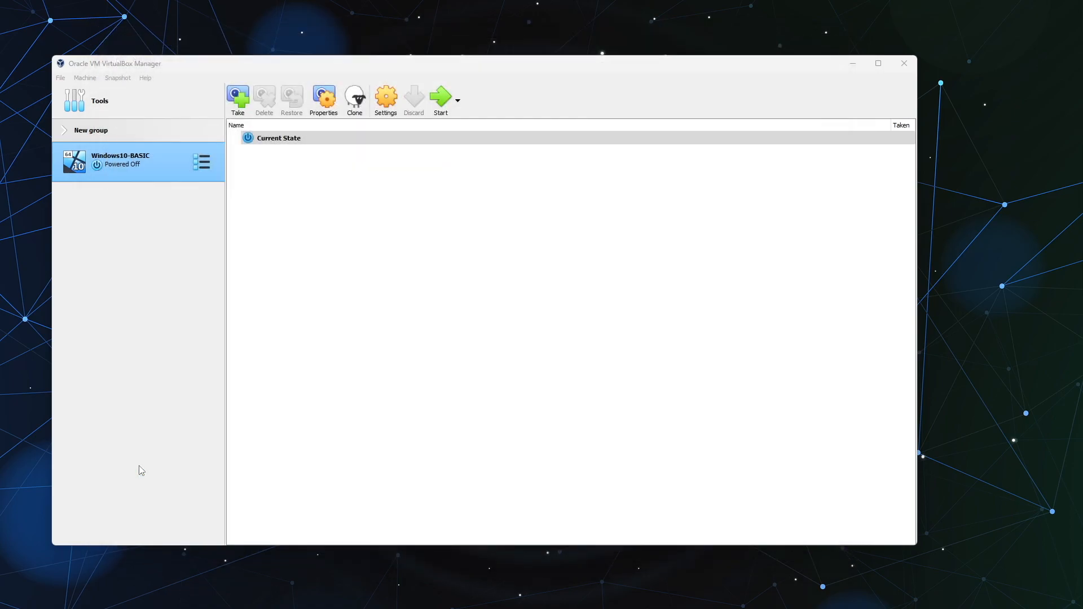
# - In the Windows10-BASIC machine's processor settings, enable PAE/NX and Nested VT-x/AMD-V
pyautogui.rightClick(163, 172)
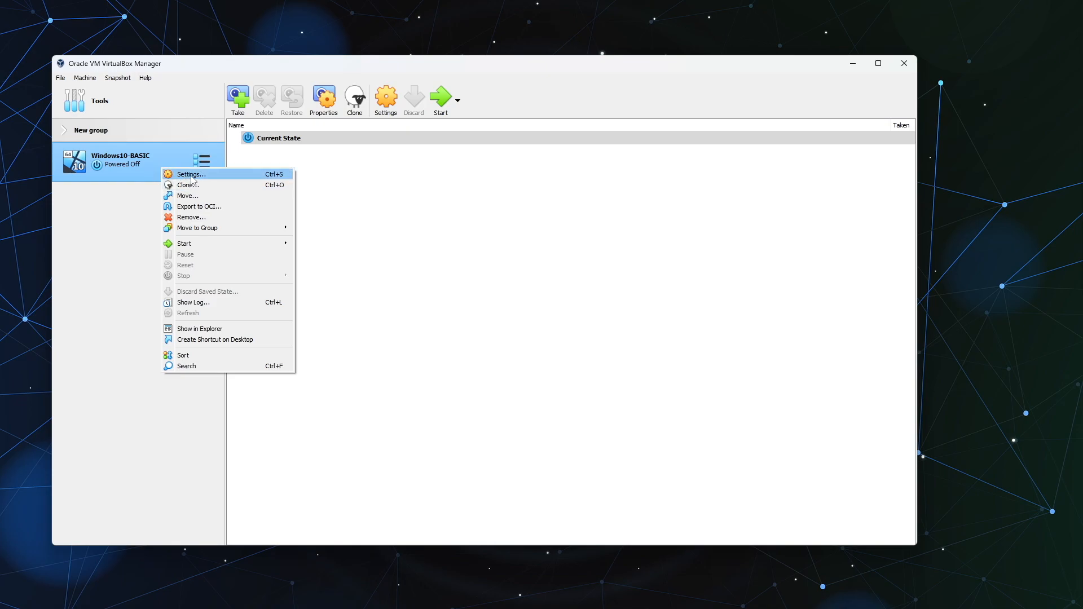
pyautogui.click(191, 175)
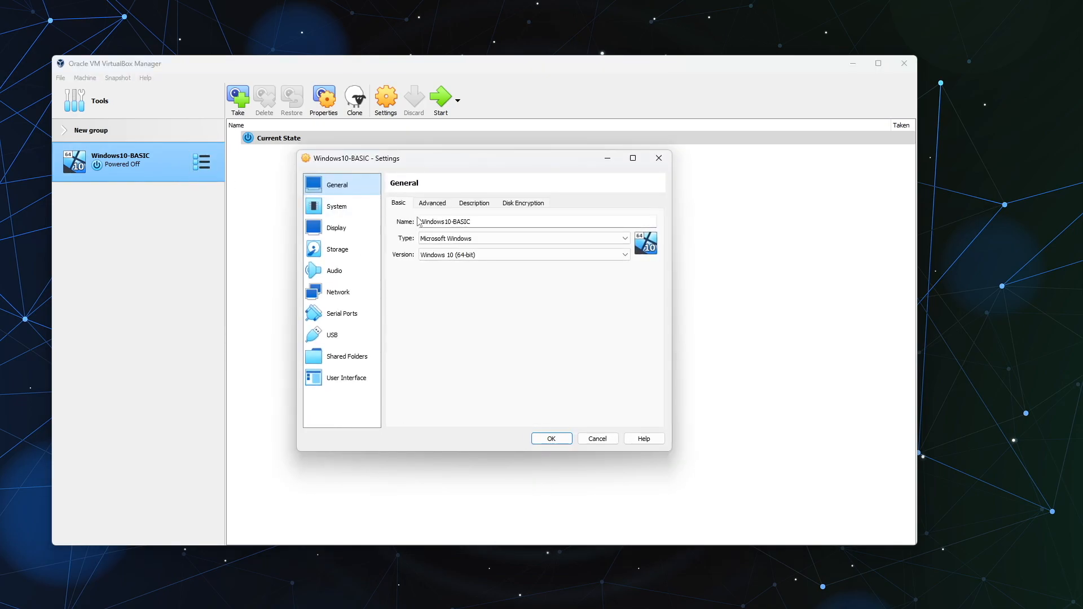
pyautogui.click(340, 208)
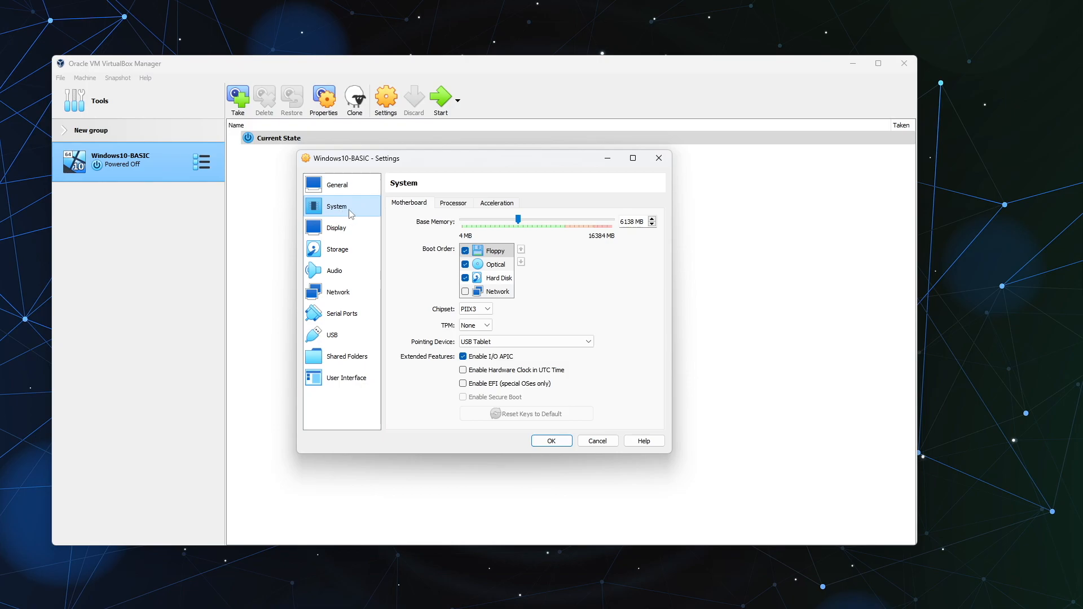
pyautogui.click(453, 204)
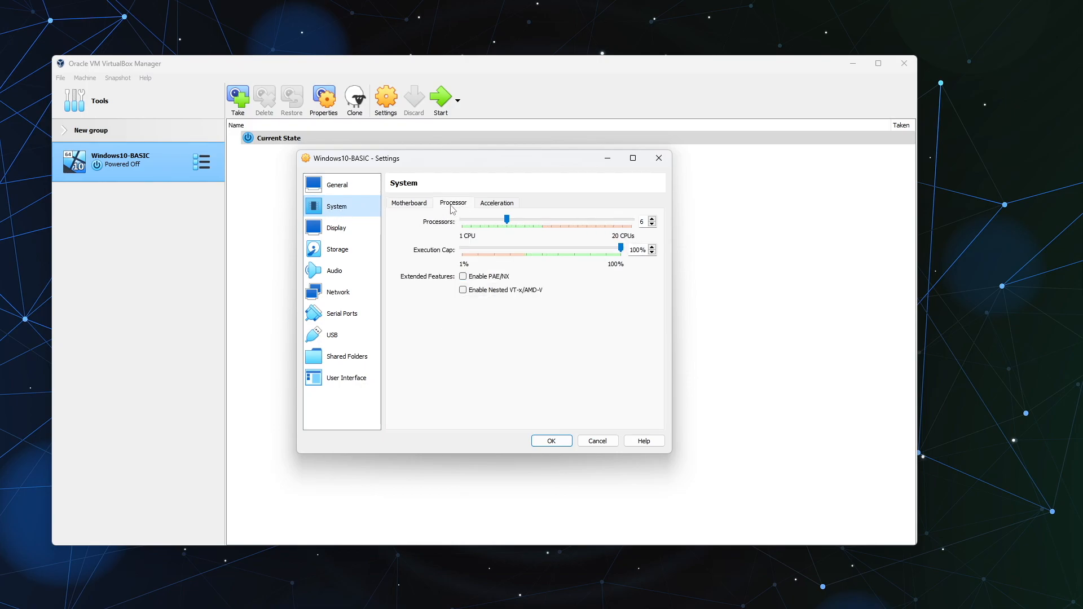
pyautogui.click(480, 280)
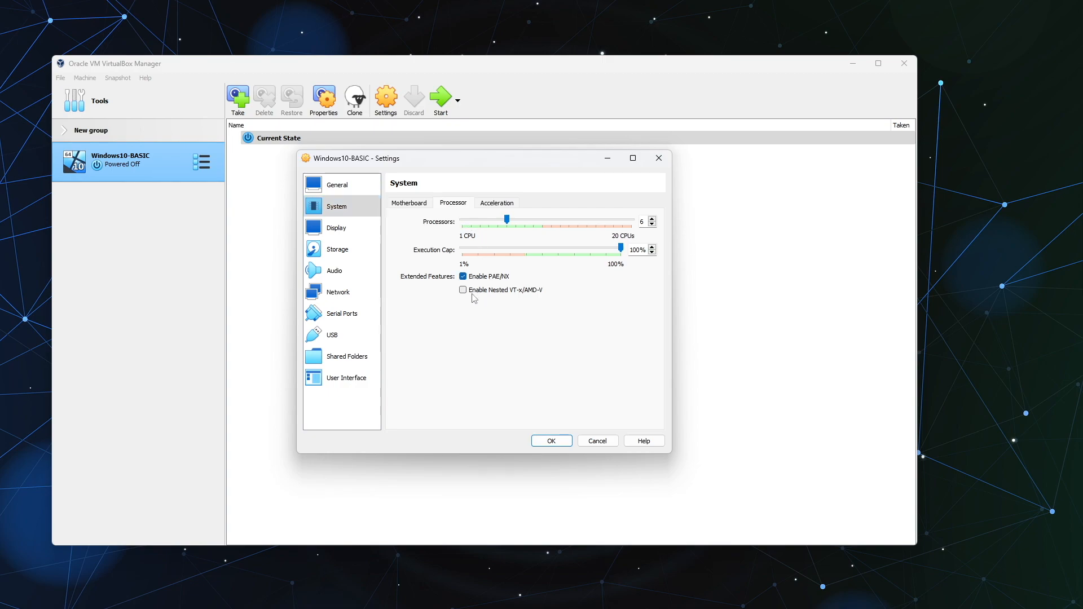
pyautogui.click(477, 291)
# - Set the virtual machine's paravirtualization interface to Hyper-V and recheck the processor settings
pyautogui.click(498, 205)
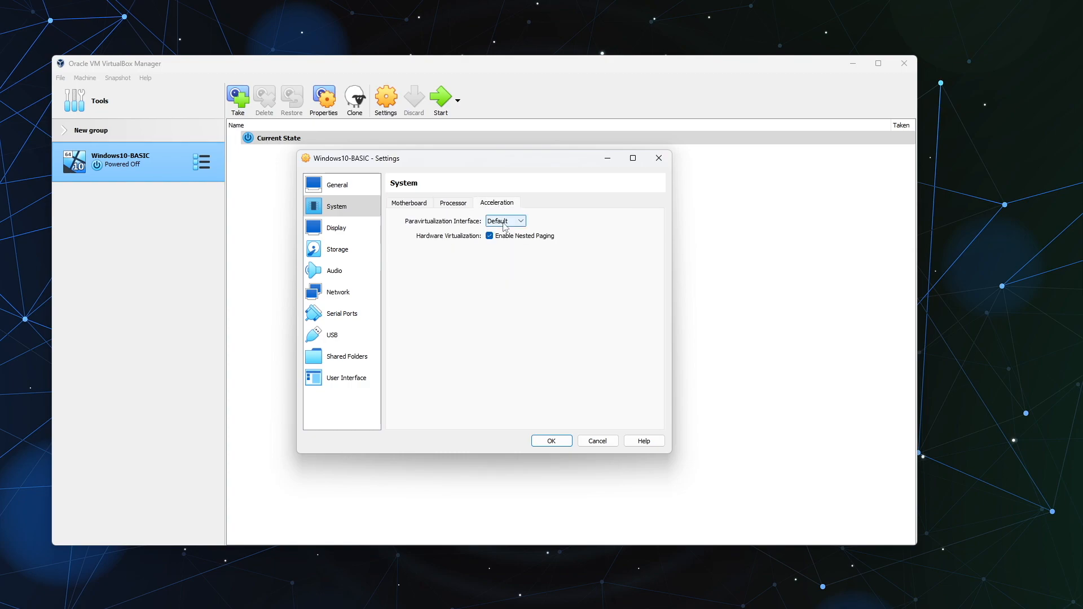
pyautogui.click(506, 223)
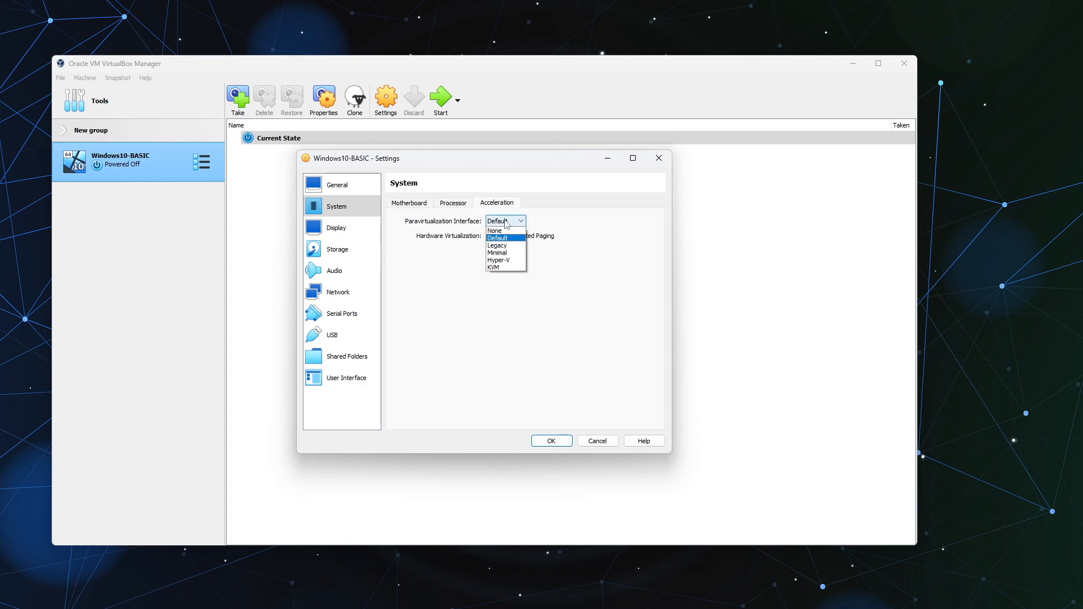
pyautogui.click(511, 261)
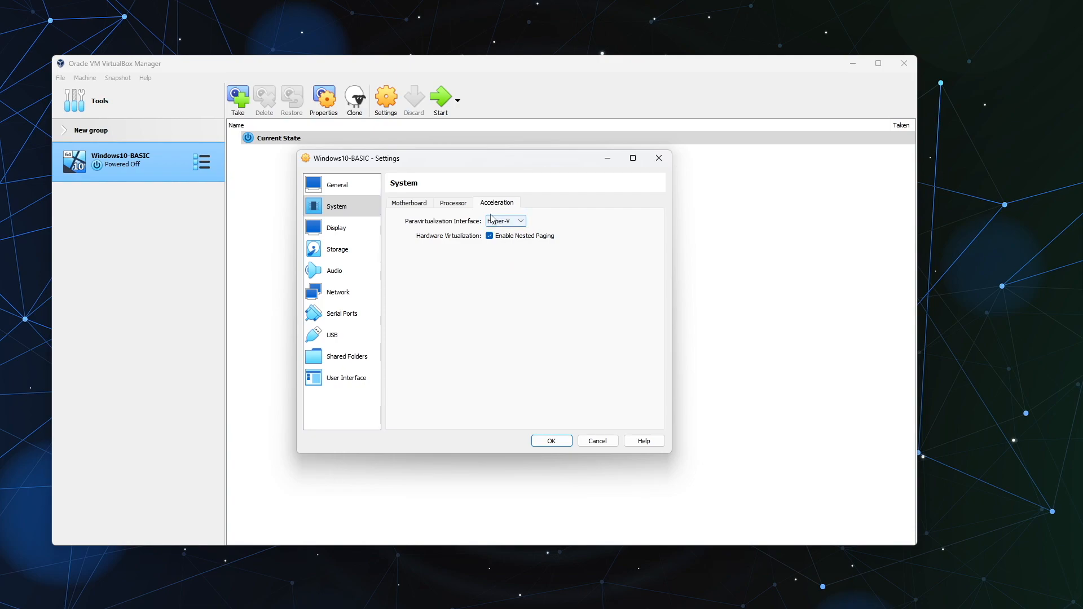
pyautogui.click(462, 204)
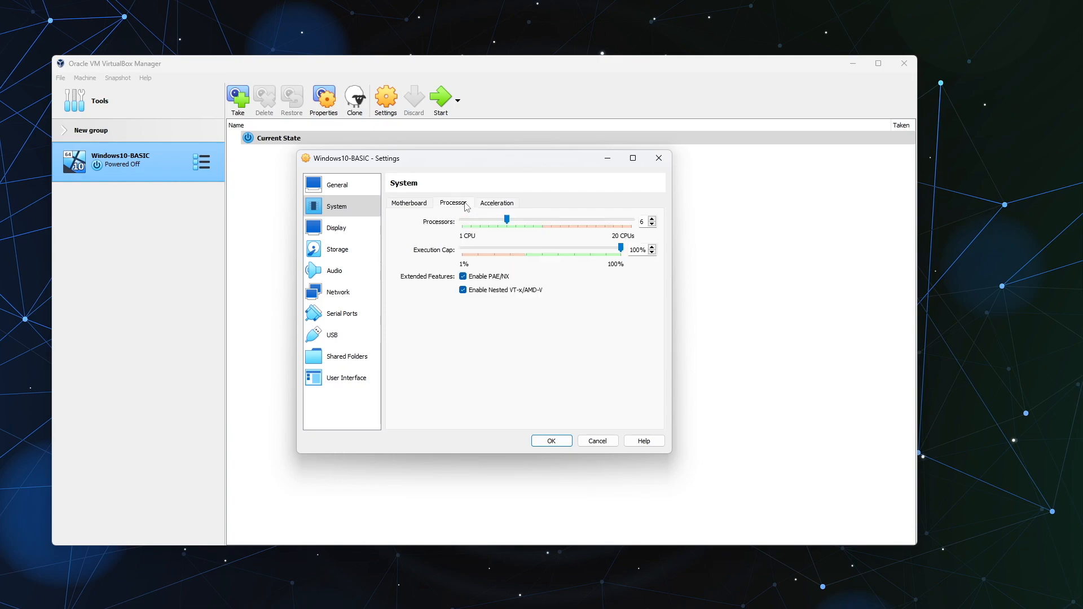
# - Enable 3D acceleration, raise the video memory to the 256 MB maximum, and save the virtual machine's settings
pyautogui.click(342, 230)
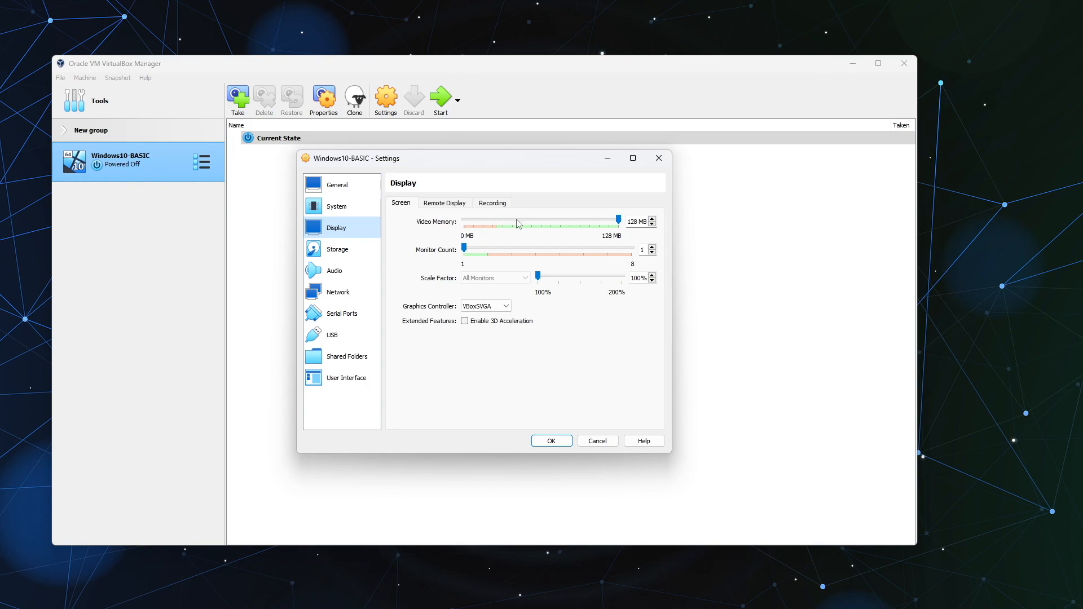
pyautogui.click(465, 320)
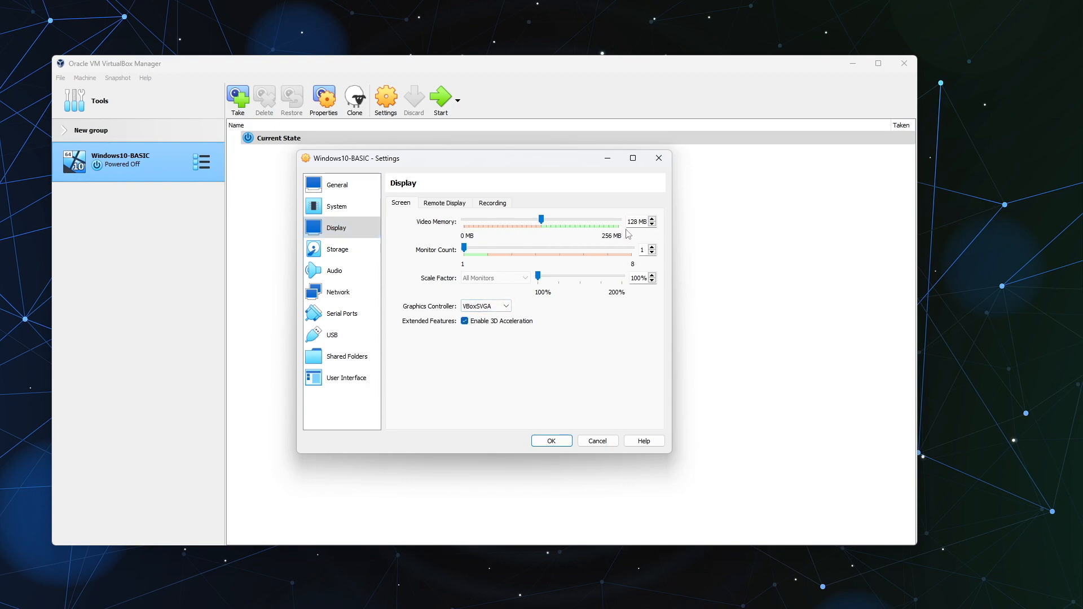
pyautogui.moveTo(542, 220); pyautogui.dragTo(619, 221)
pyautogui.click(562, 442)
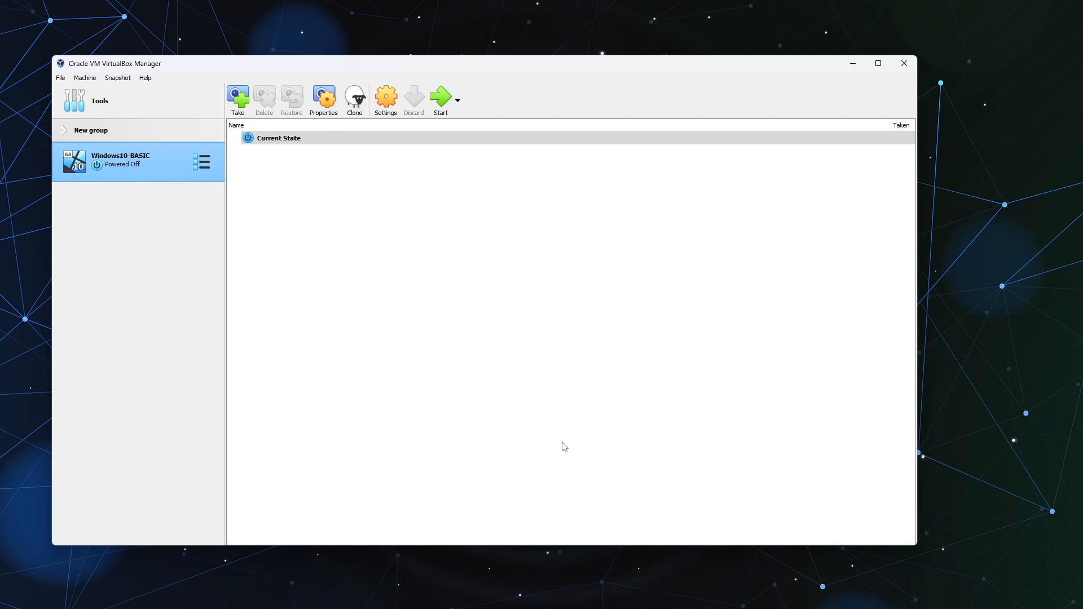
# - Start the Windows10-BASIC virtual machine in normal mode and dismiss the keyboard capture and mouse integration notifications
pyautogui.rightClick(143, 164)
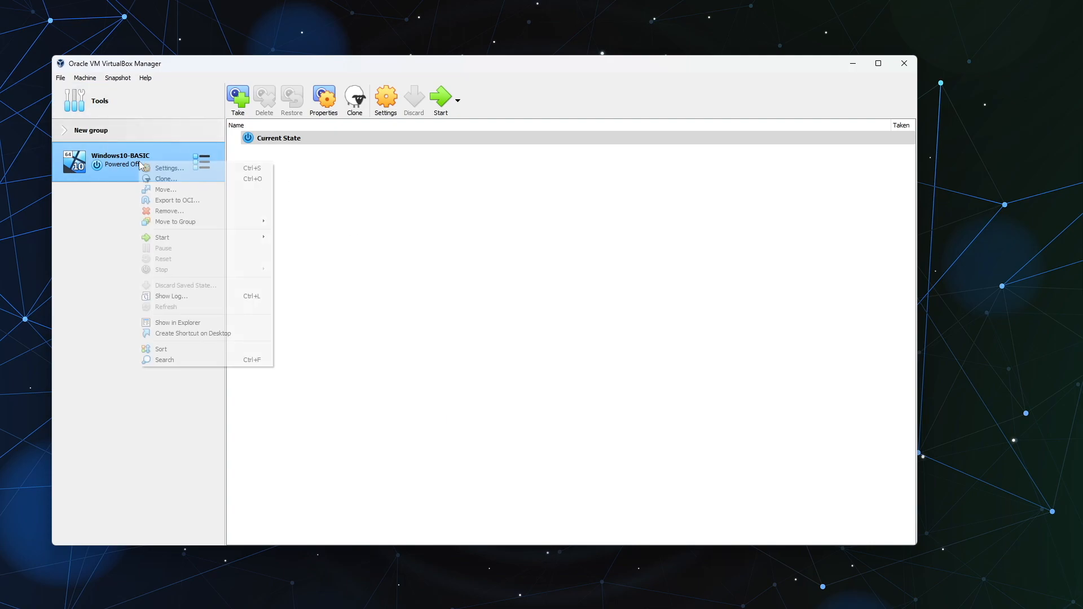
pyautogui.moveTo(166, 240)
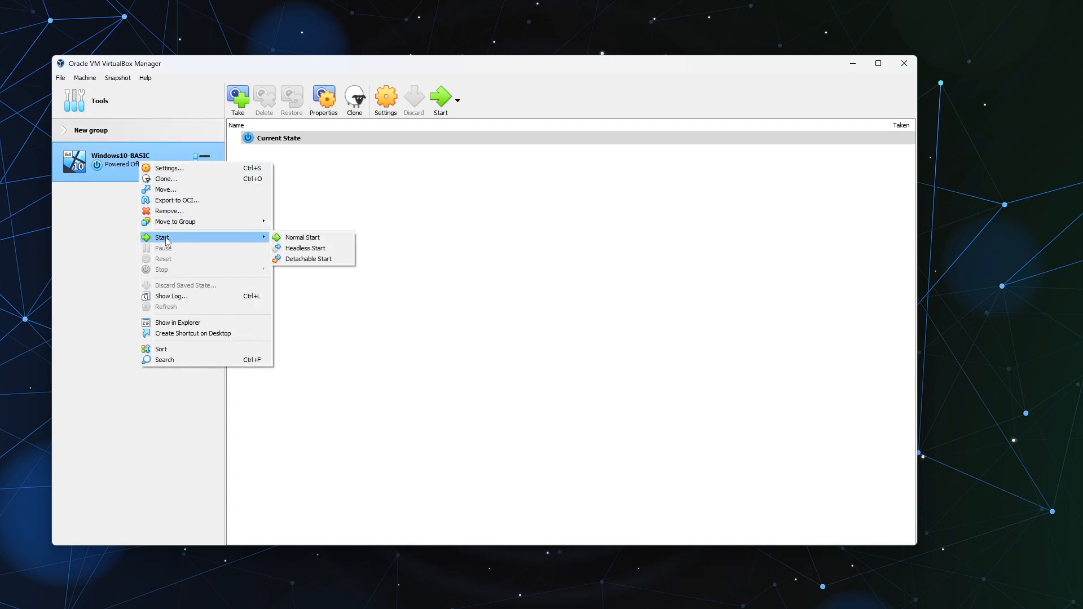
pyautogui.click(298, 237)
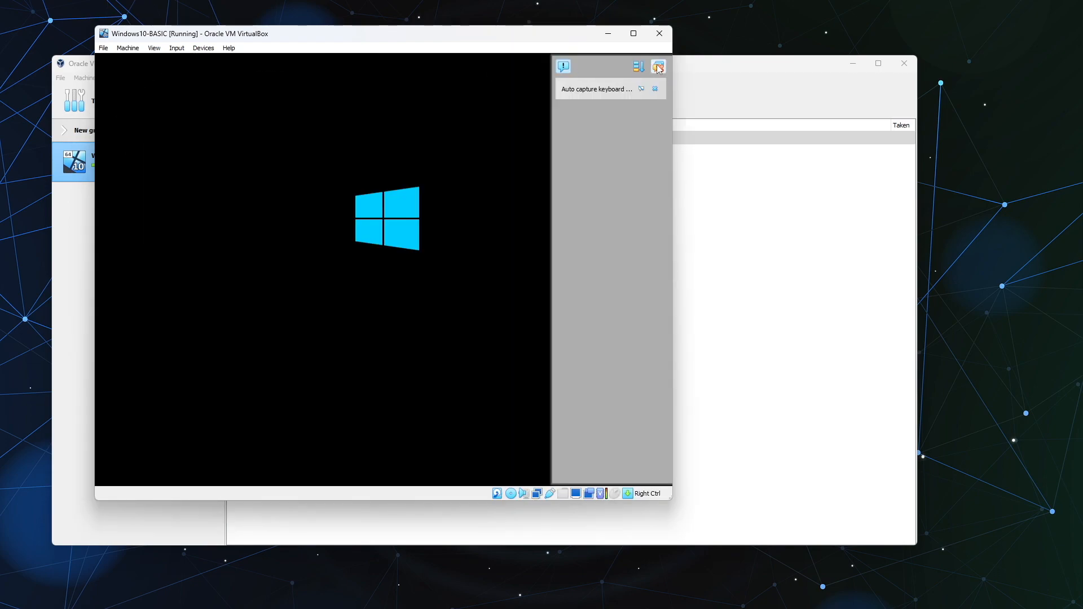
pyautogui.click(658, 68)
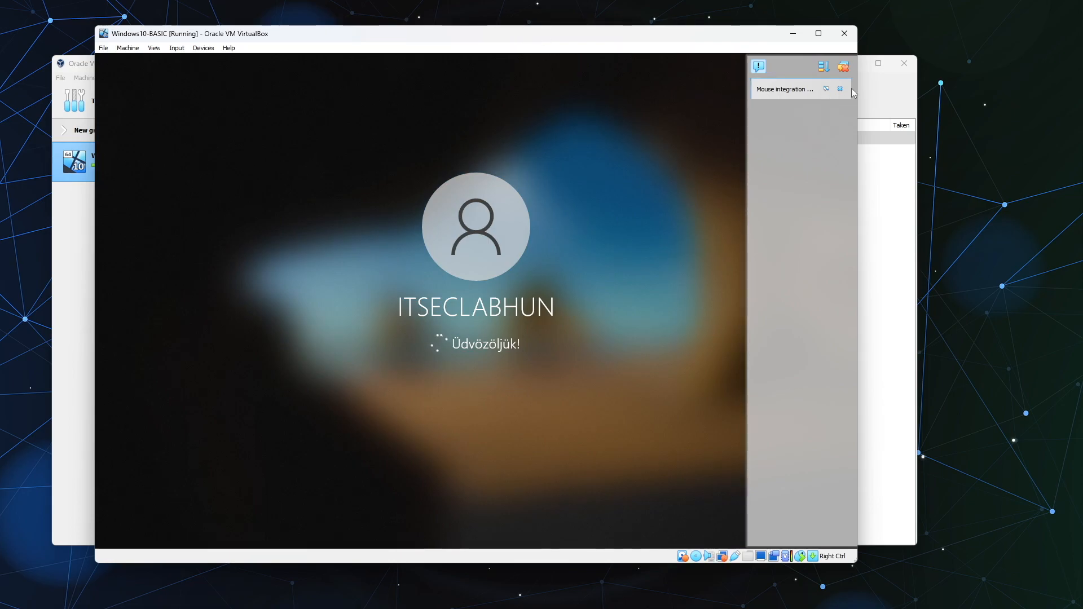
pyautogui.click(839, 89)
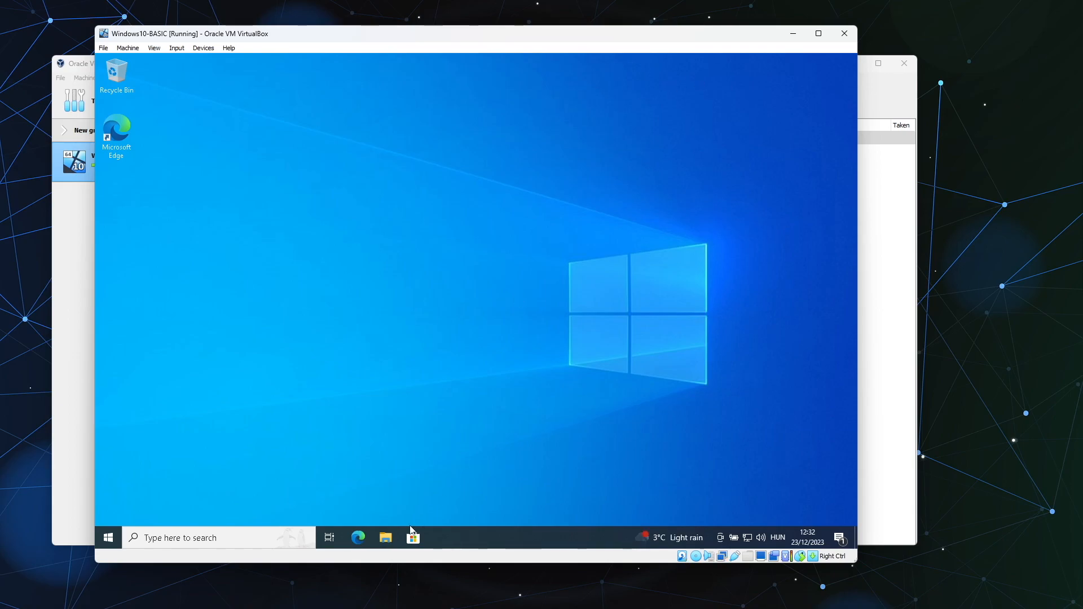
# - Run nox_setup_v7.0.5.9_full_intl from the Downloads folder, allow it to make changes, and minimize the folder window
pyautogui.click(385, 538)
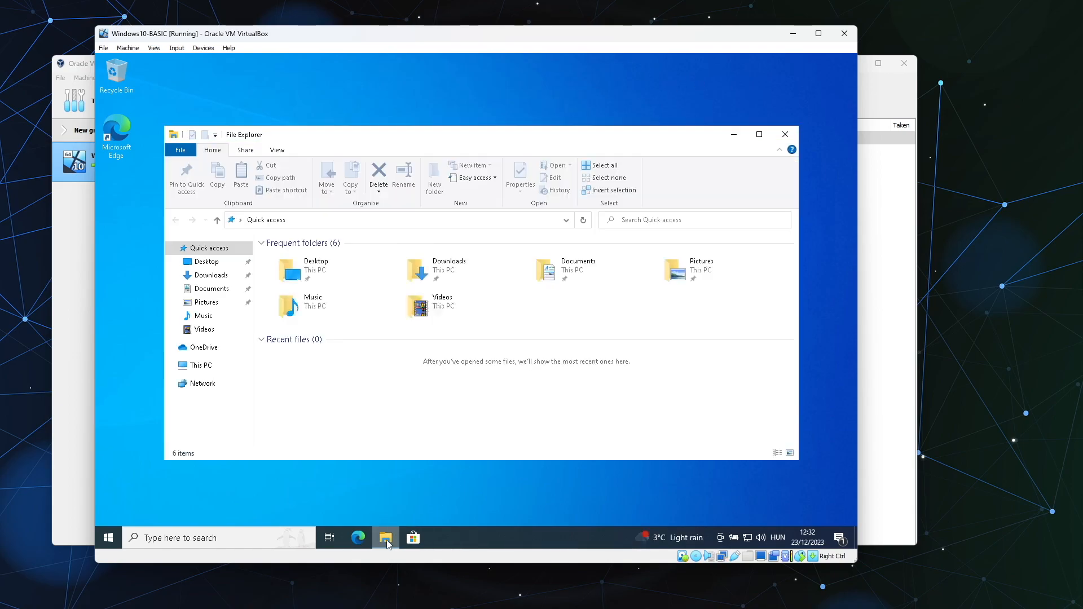
pyautogui.click(213, 275)
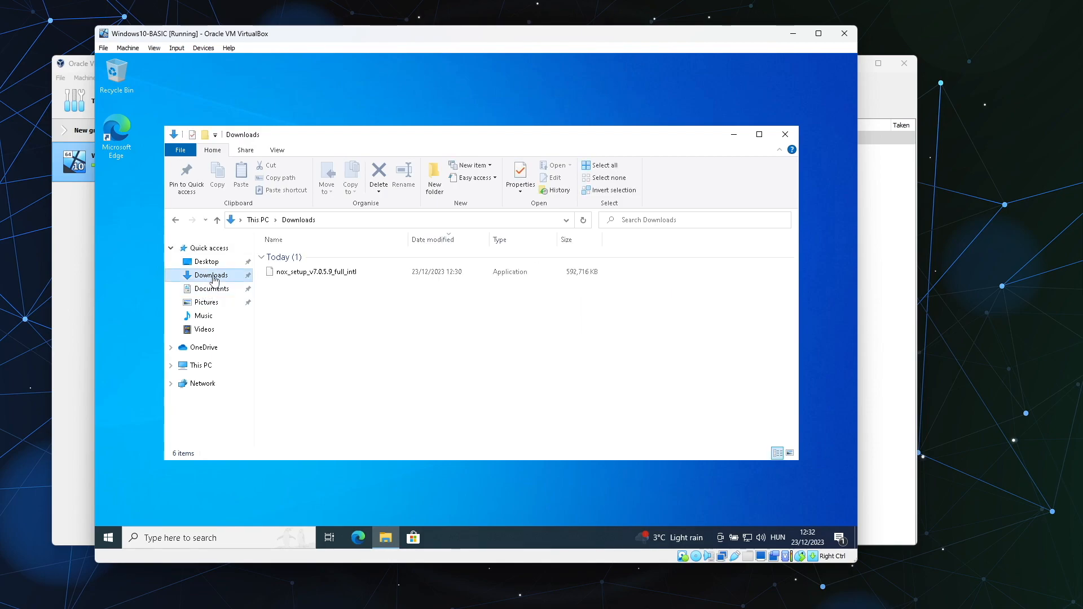
pyautogui.rightClick(291, 272)
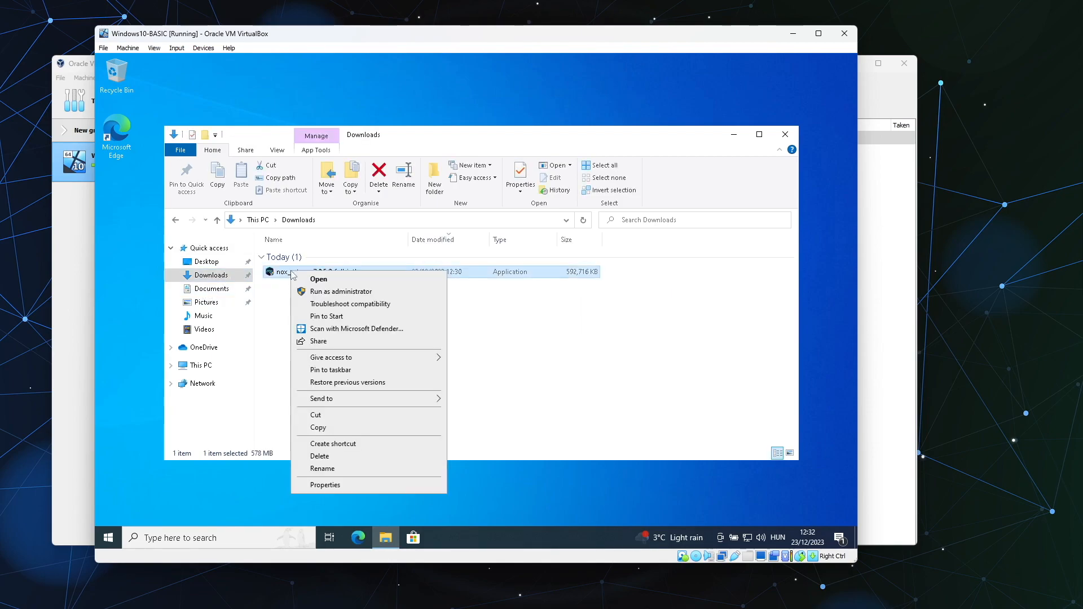
pyautogui.click(332, 284)
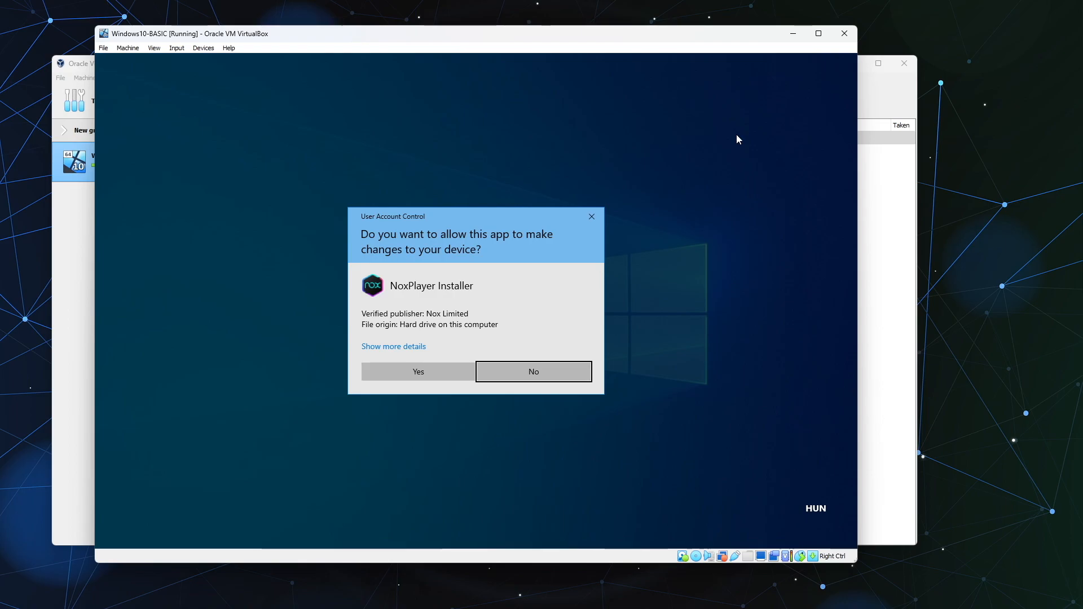
pyautogui.click(446, 374)
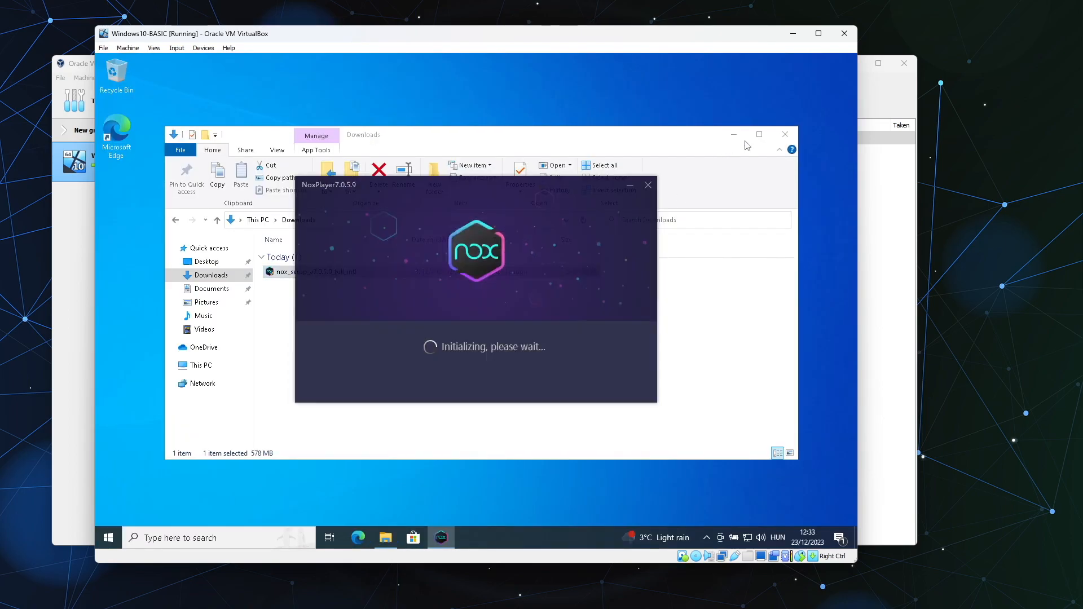
pyautogui.click(734, 135)
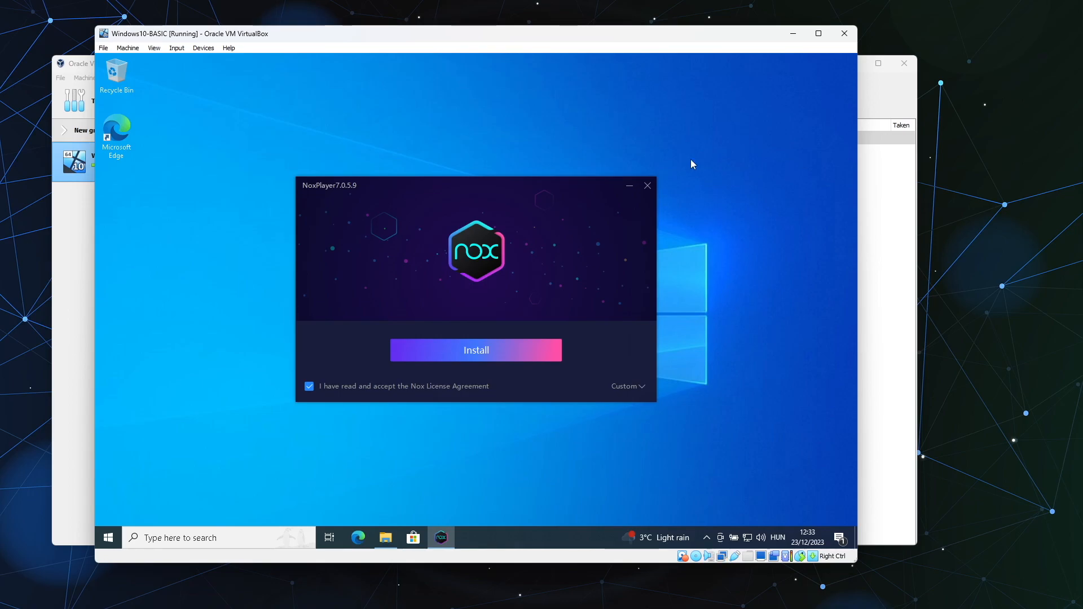
# - Install NoxPlayer 7.0.5.9, rejecting the optional RAV Endpoint Protection Elite offer, and start the player
pyautogui.click(487, 351)
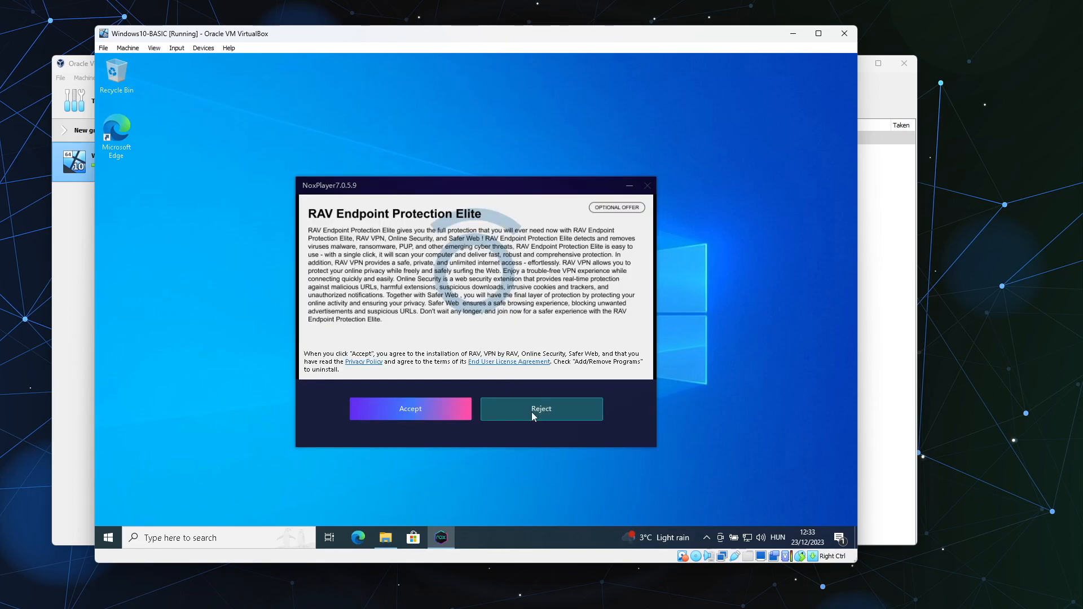
pyautogui.click(532, 414)
pyautogui.click(531, 412)
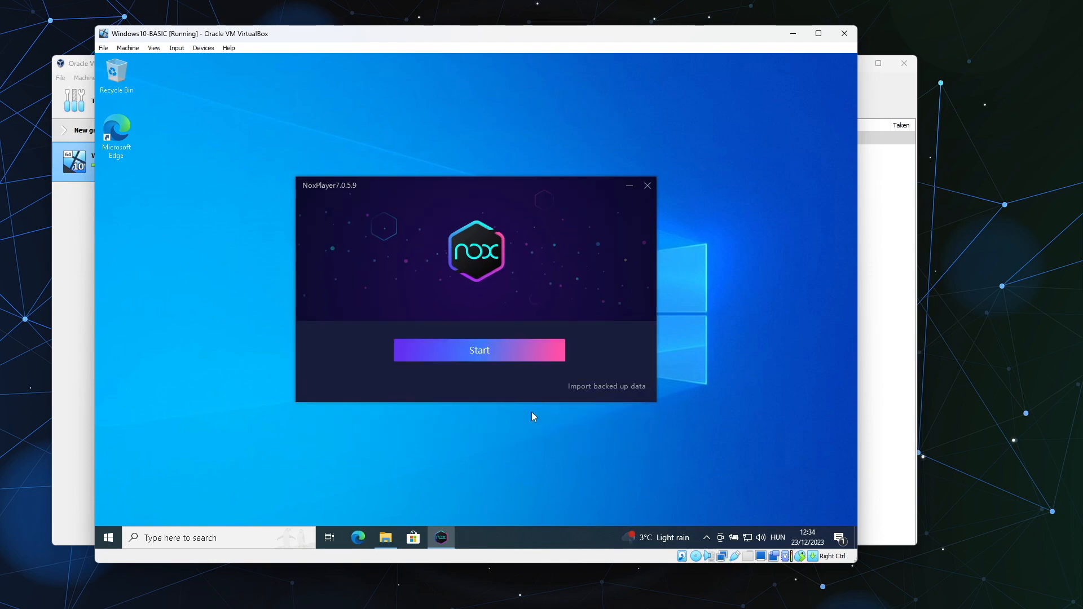
pyautogui.click(504, 351)
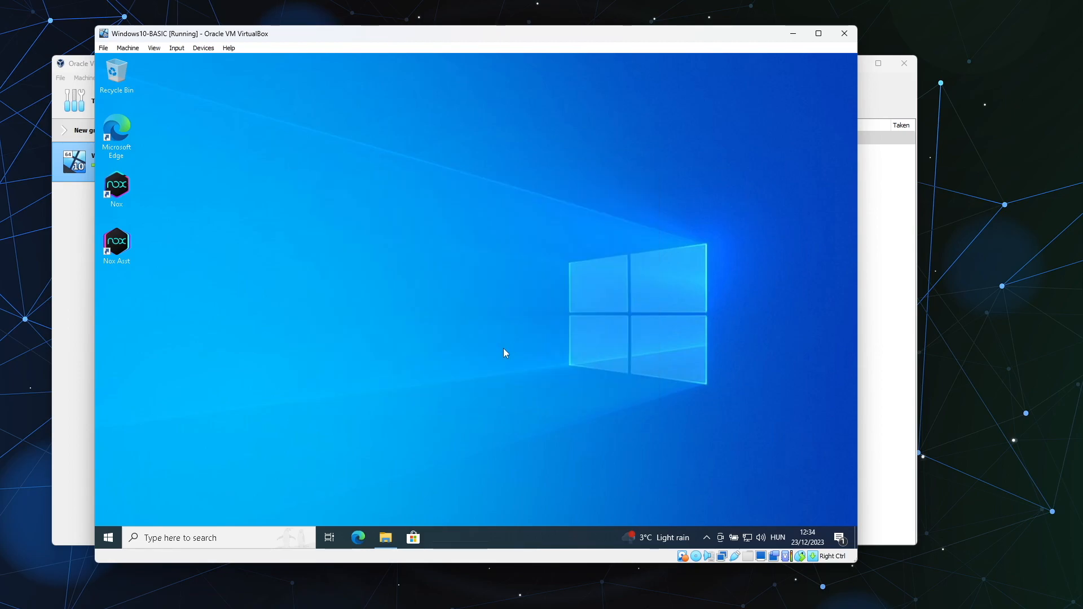